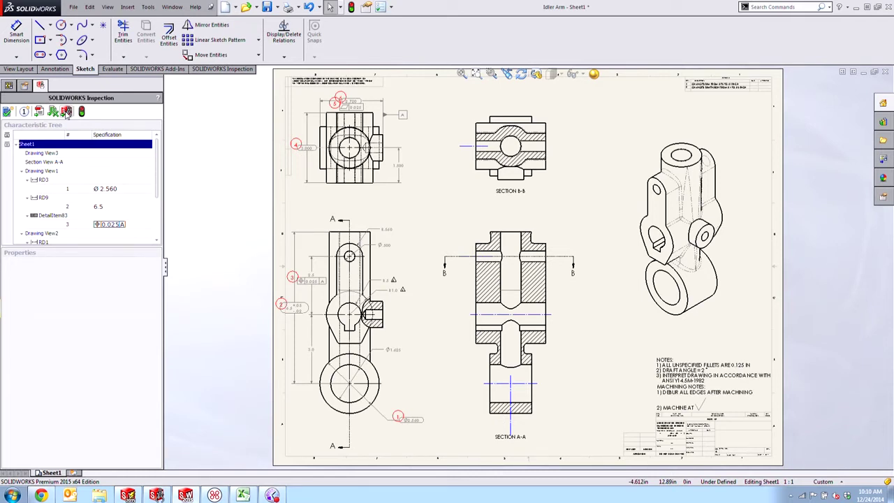
Export the ballooned drawing to the Desktop as the Inspection project 'Idler Arm1'.
click(67, 112)
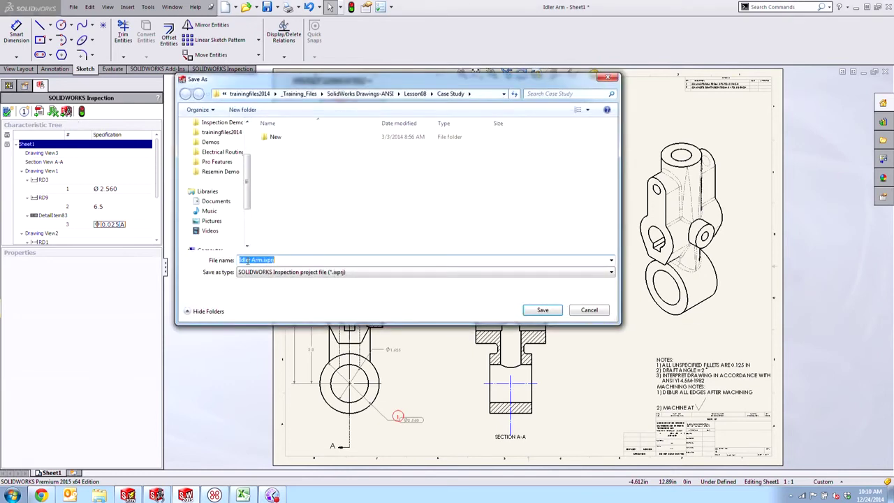
scroll(217, 175, up, 3)
click(212, 136)
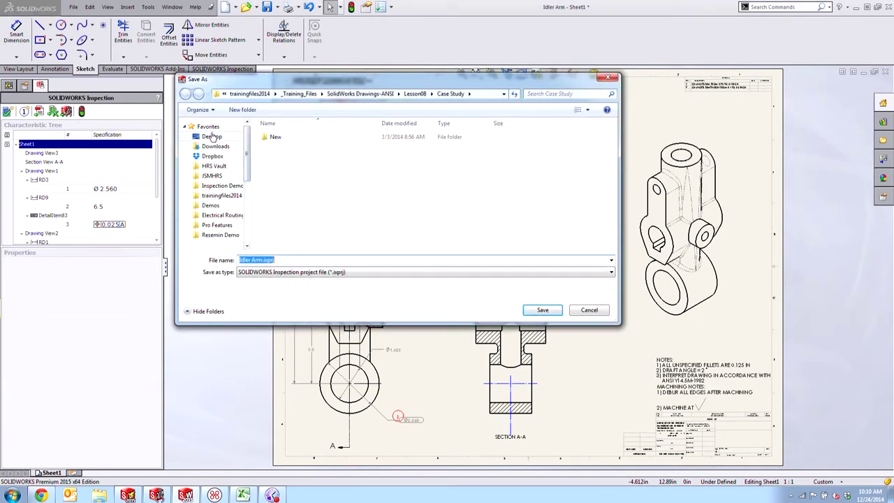
click(284, 259)
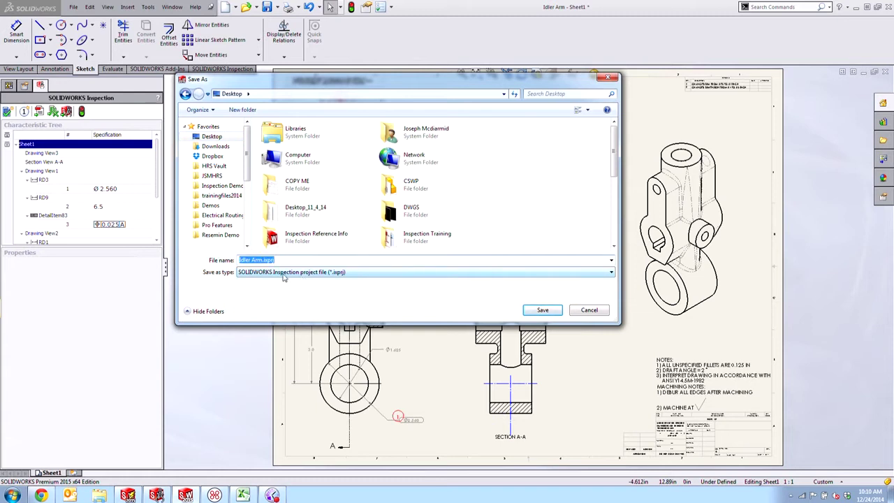
click(252, 260)
text(1)
click(543, 309)
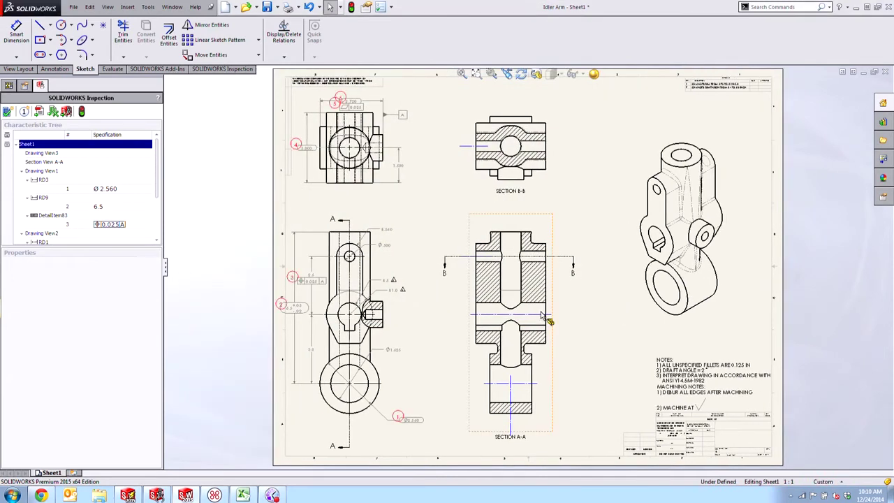
Switch to SOLIDWORKS Inspection and open Idler Arm1.ixprj from the Desktop.
click(856, 7)
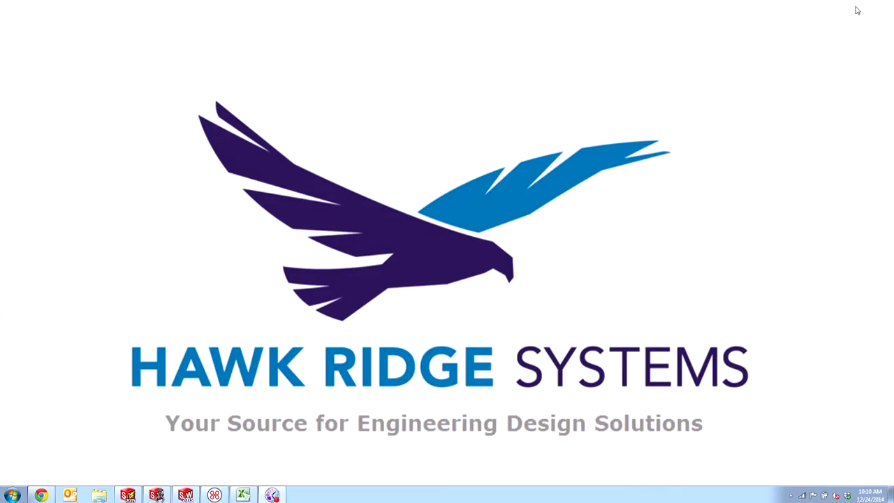
click(156, 495)
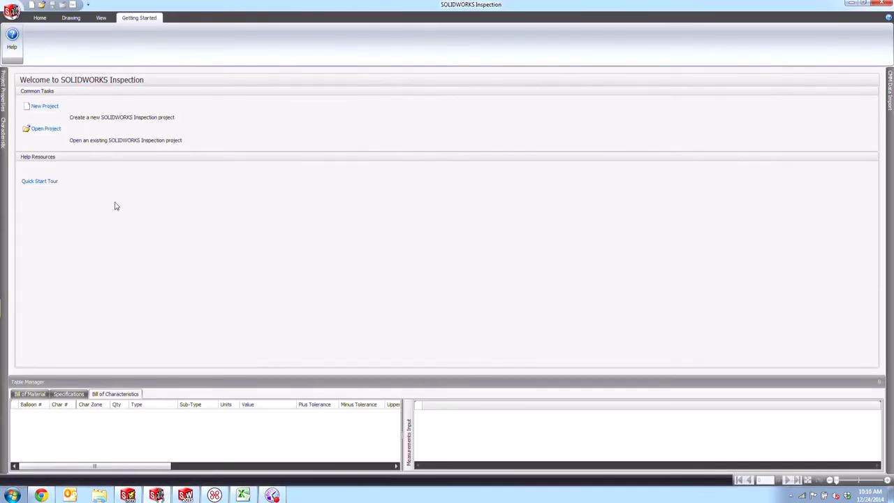
click(44, 130)
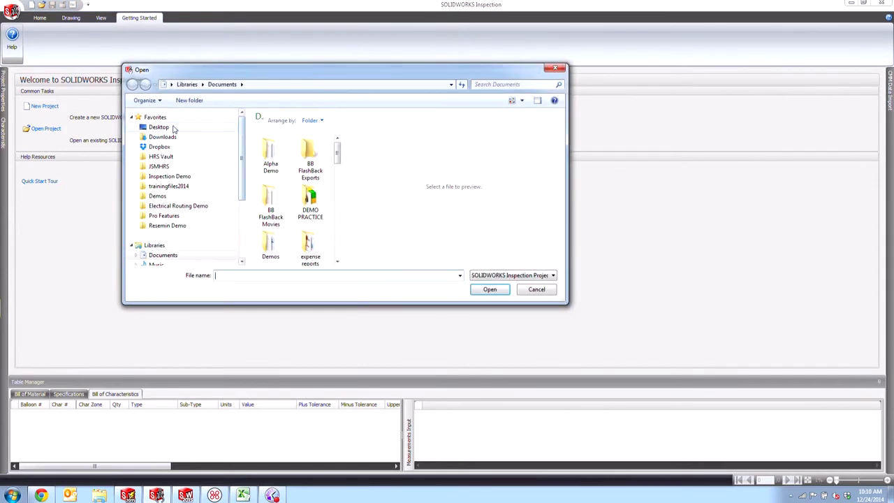
click(165, 127)
click(225, 275)
text(idler)
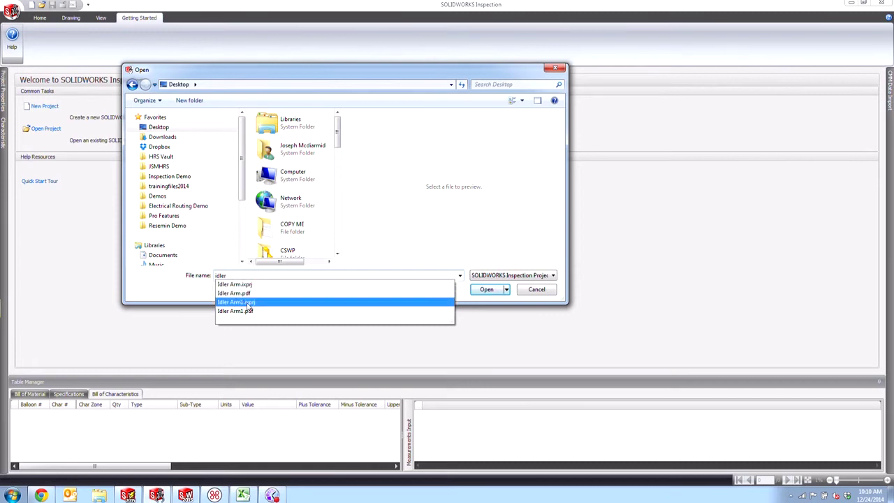
click(248, 301)
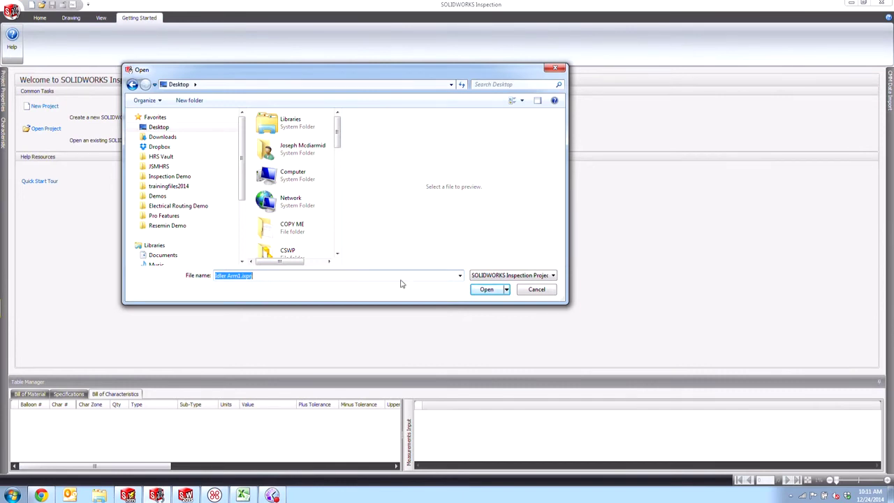
click(489, 291)
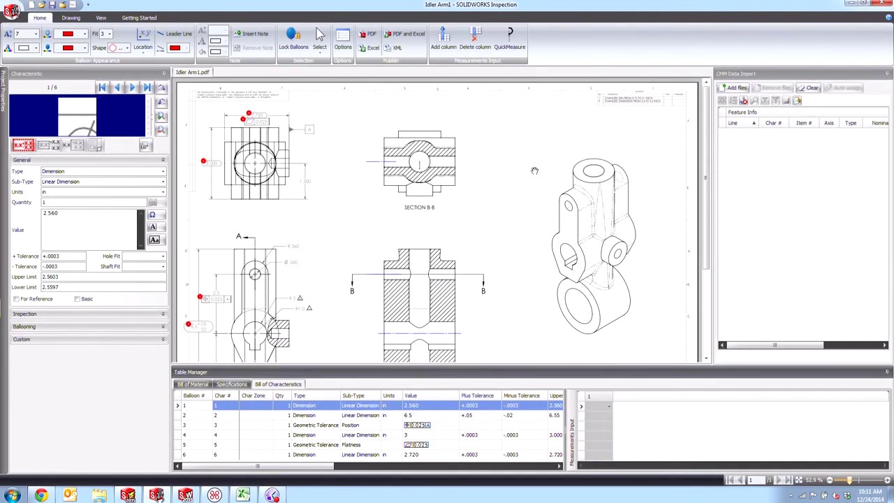
Scroll through the loaded Idler Arm1 drawing and Bill of Characteristics to review balloons.
mouse_move(707, 124)
mouse_down()
mouse_move(697, 210)
mouse_move(701, 112)
mouse_move(696, 209)
mouse_move(698, 123)
mouse_up()
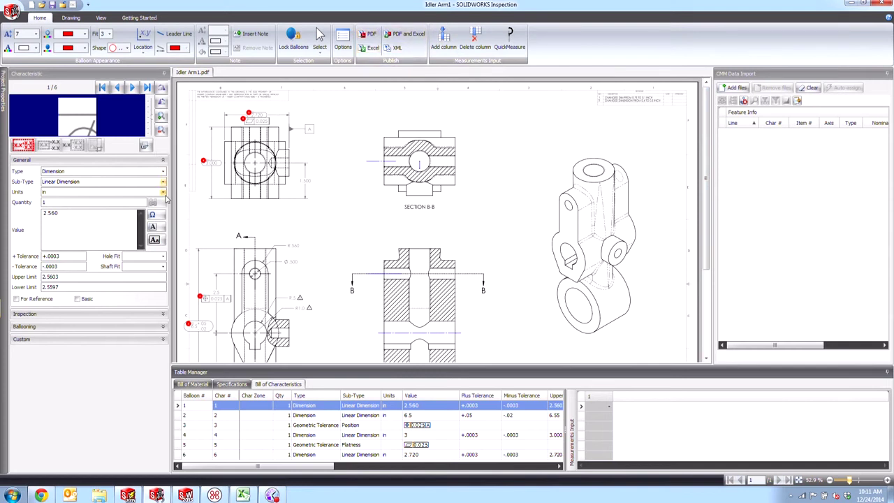
drag(707, 161, 693, 243)
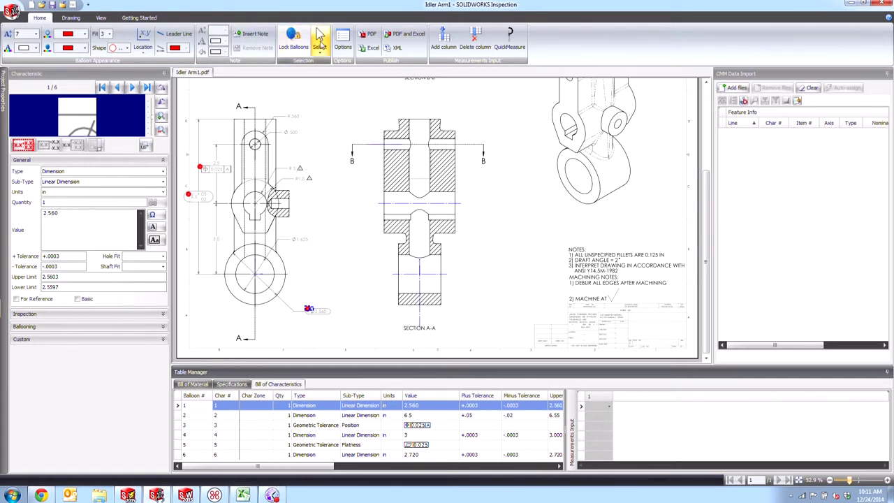
click(319, 39)
Select balloons 2, 3, 6, 5 and 4 on the drawing.
click(323, 69)
click(189, 196)
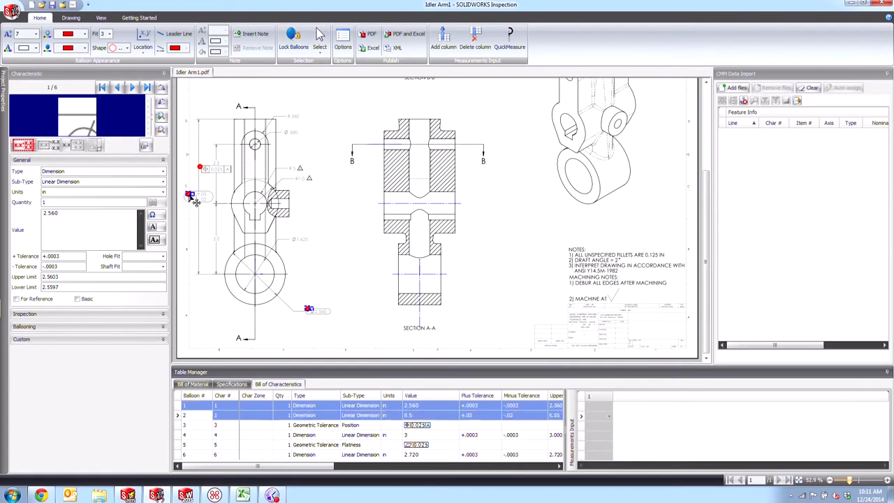
ctrl+click(201, 169)
scroll(244, 148, up, 3)
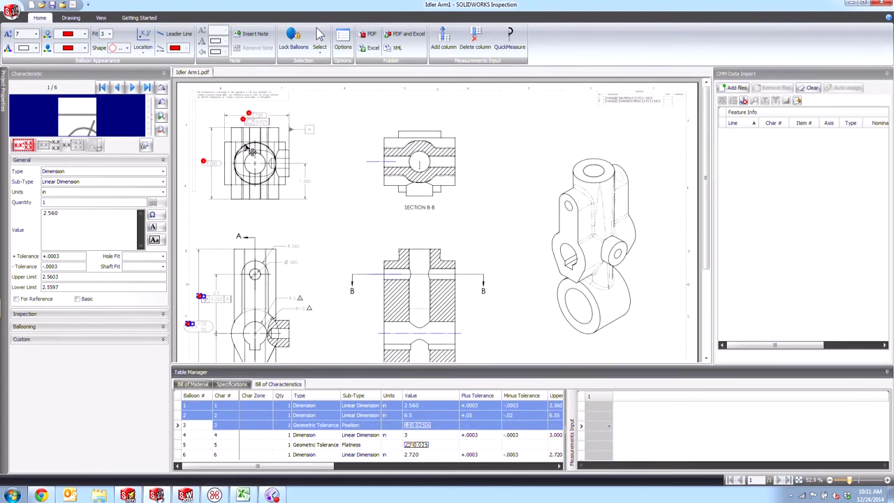
ctrl+click(249, 114)
ctrl+click(242, 119)
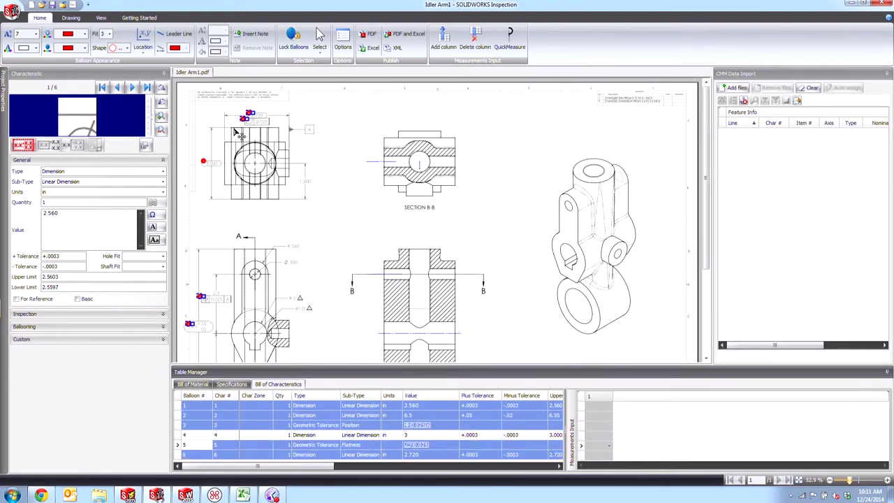
ctrl+click(205, 163)
Give the selected balloons font size 16 and a circle shape, then widen the drawing area.
click(36, 34)
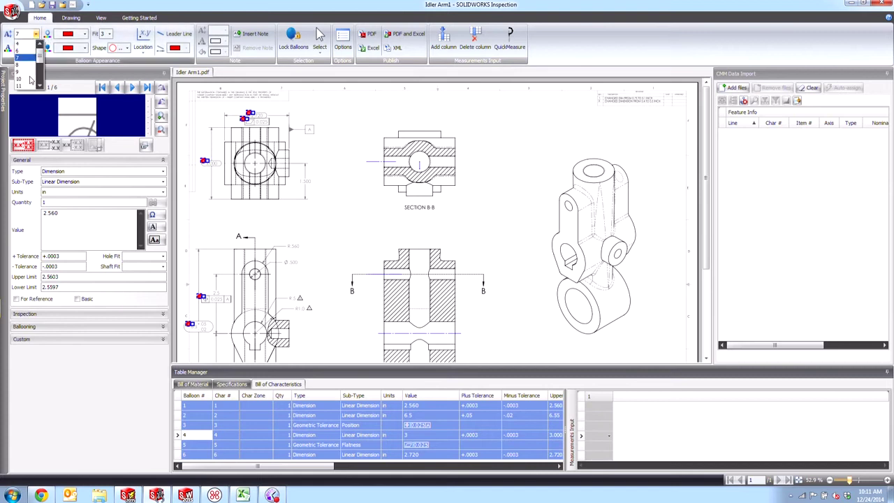
scroll(28, 76, down, 2)
click(28, 75)
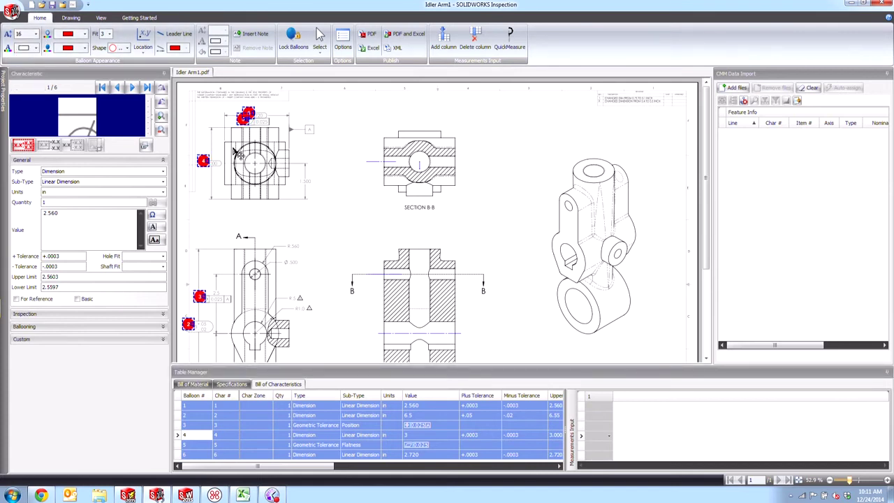
click(114, 48)
click(107, 59)
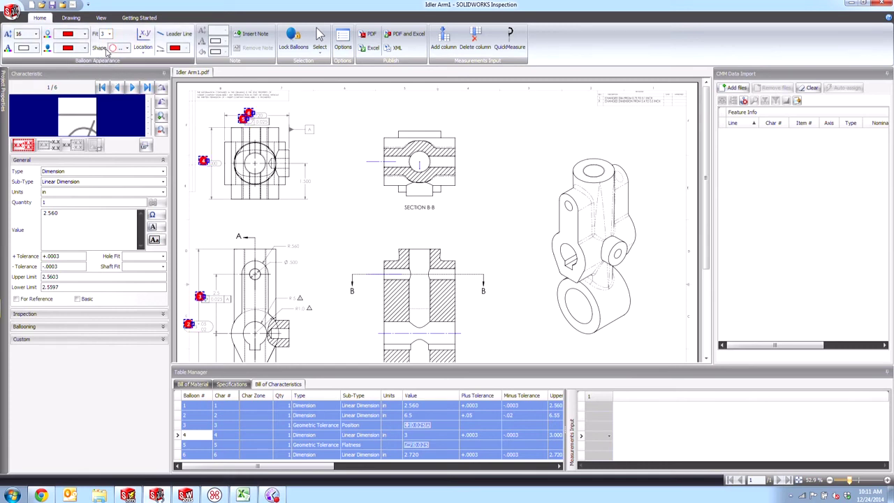
click(320, 225)
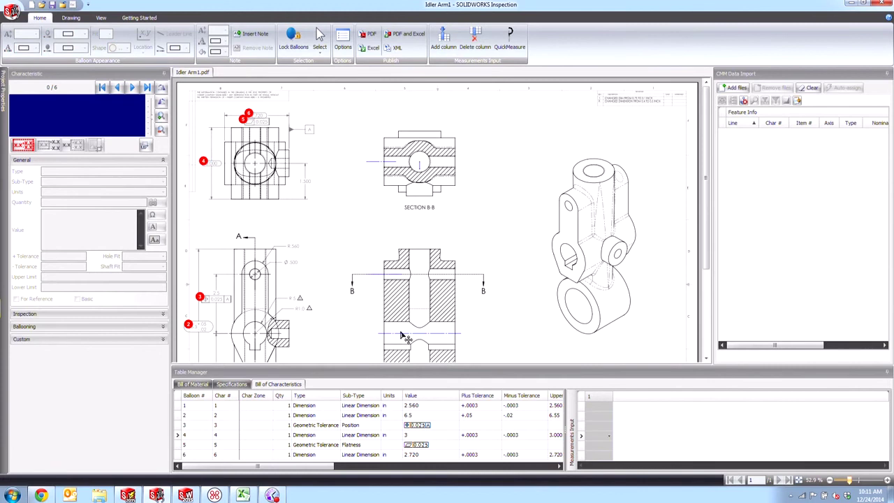
drag(571, 412, 729, 412)
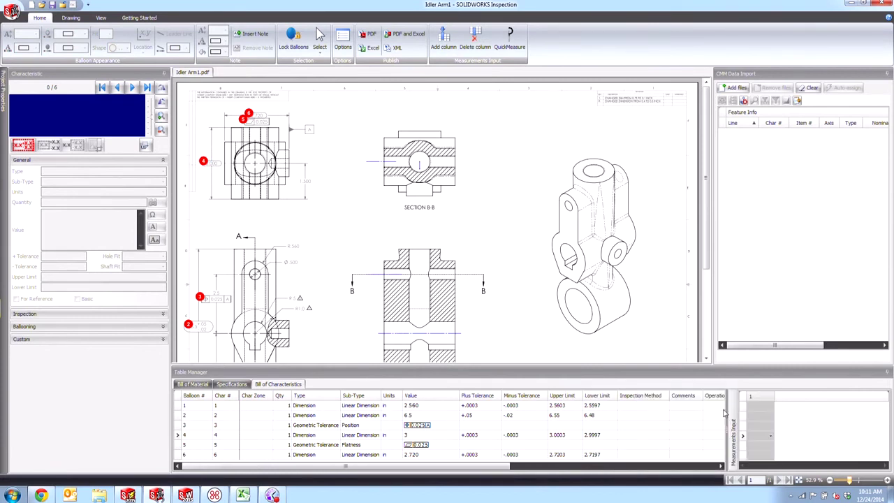
Make the balloons of characteristics 3 and 5 triangles.
click(267, 427)
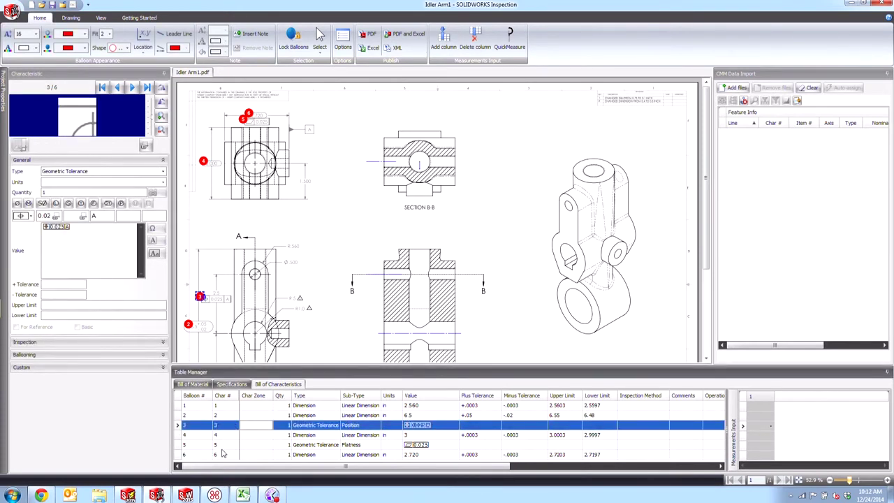
ctrl+click(197, 445)
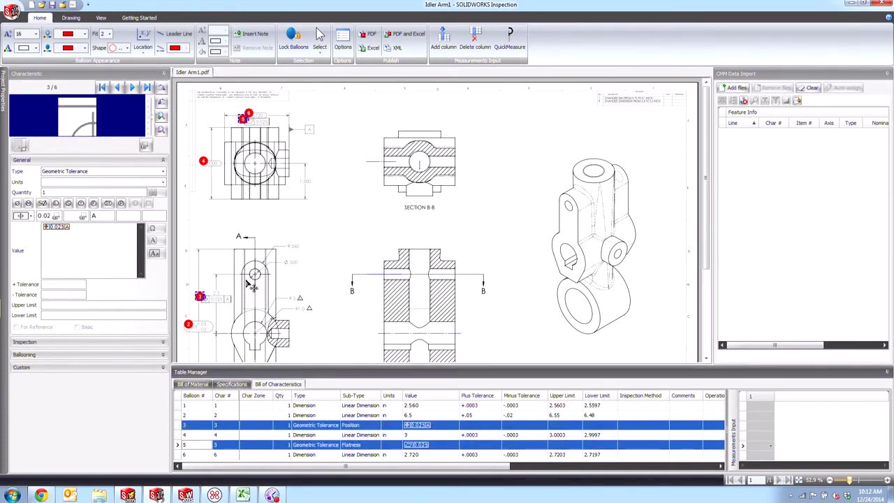
click(121, 47)
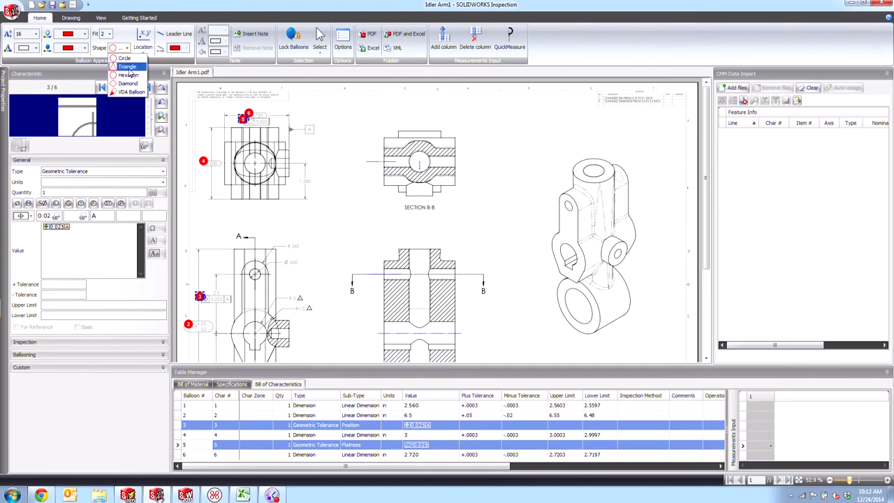
click(128, 67)
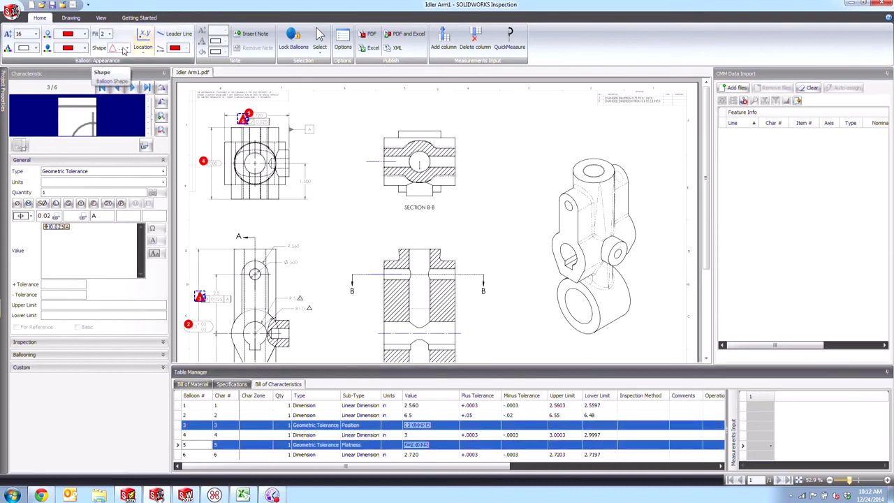
Give those triangles black borders, yellow fill and black numbers.
click(84, 38)
click(85, 48)
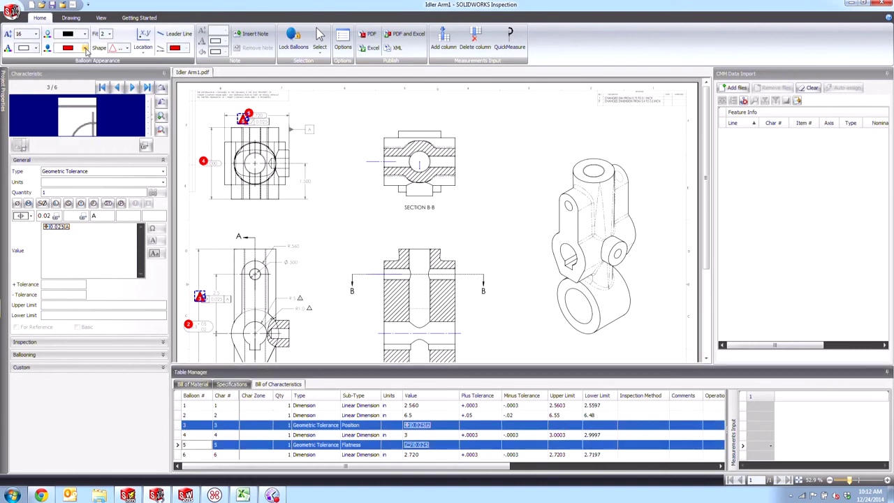
click(84, 48)
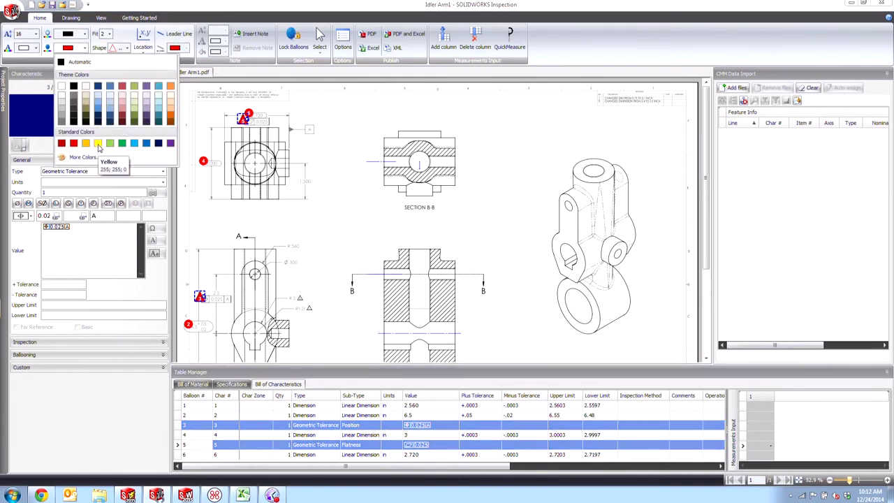
click(98, 145)
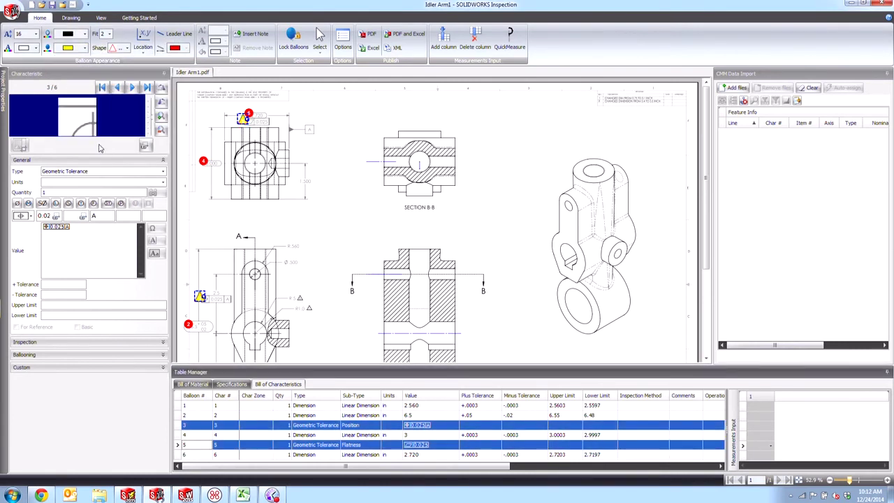
click(36, 49)
click(33, 65)
click(374, 231)
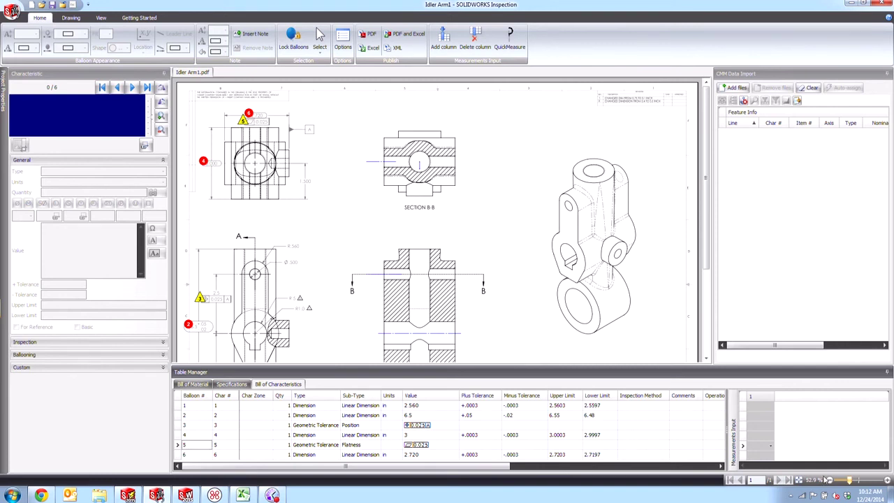
Zoom to 100% and inspect balloons 5, 6, 4, 3 and 2 one by one.
drag(852, 480, 858, 480)
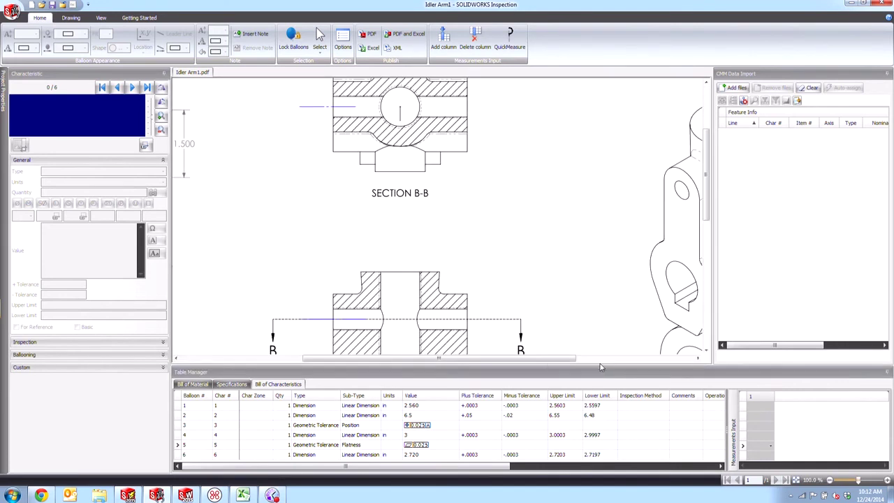
drag(548, 358, 422, 358)
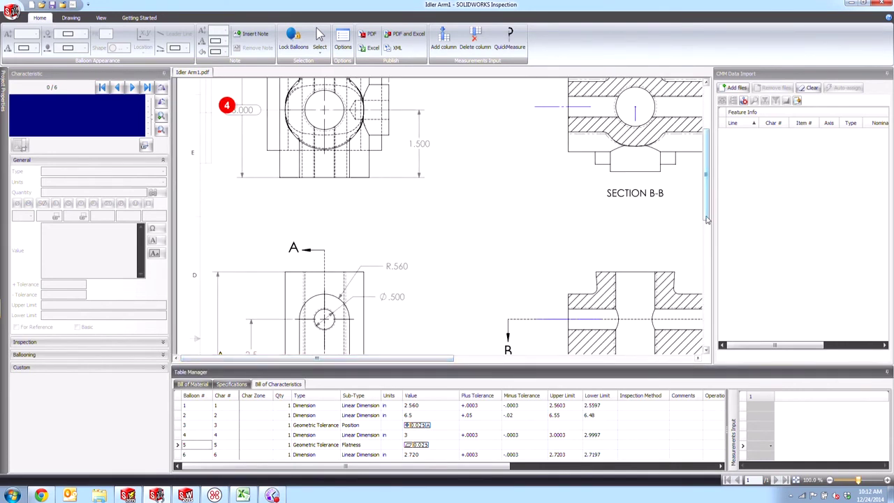
drag(706, 210, 702, 124)
click(300, 153)
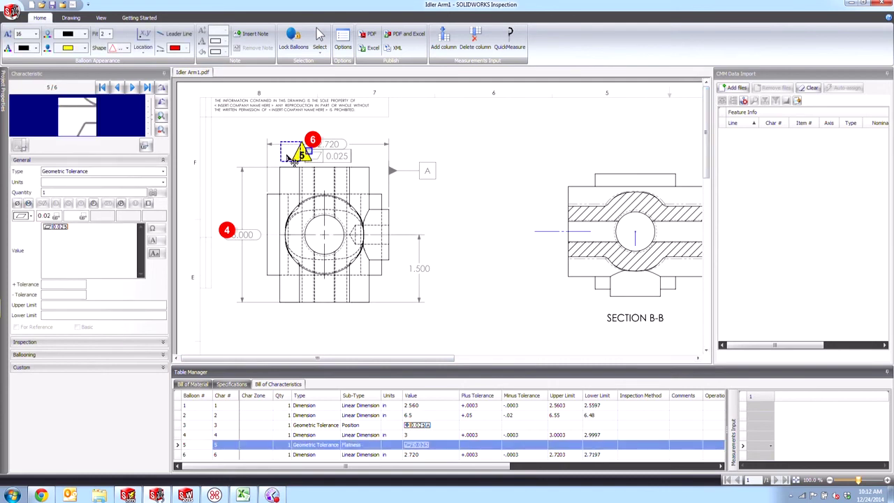
click(312, 139)
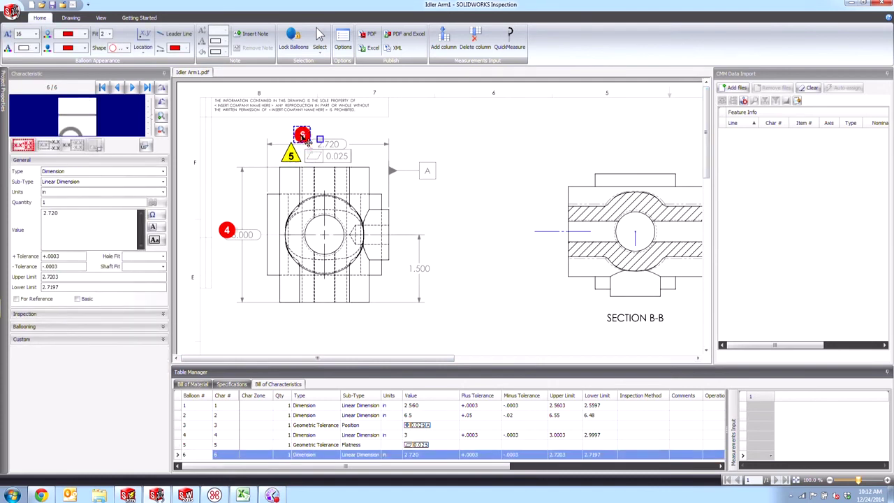
click(222, 225)
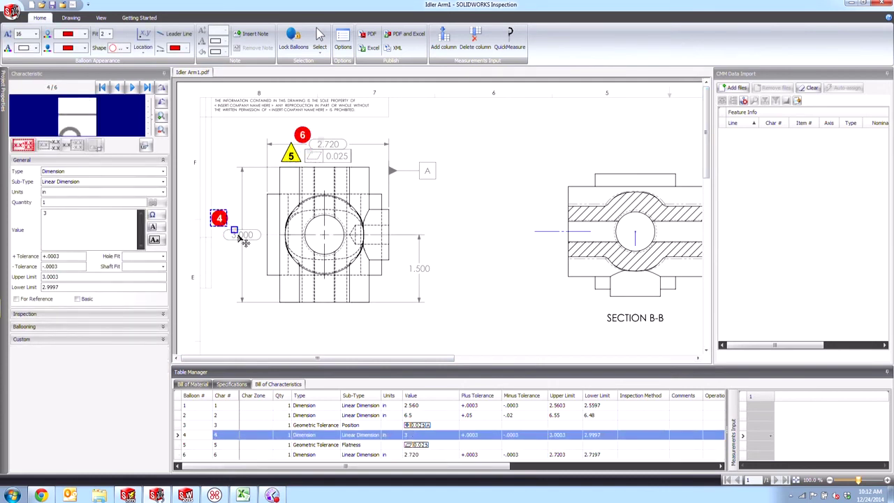
click(235, 283)
scroll(230, 283, down, 3)
scroll(227, 268, down, 1)
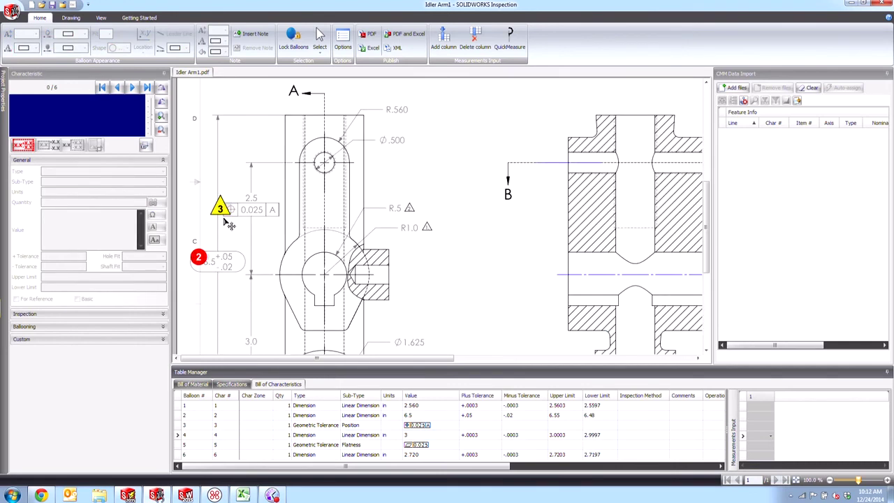
click(212, 206)
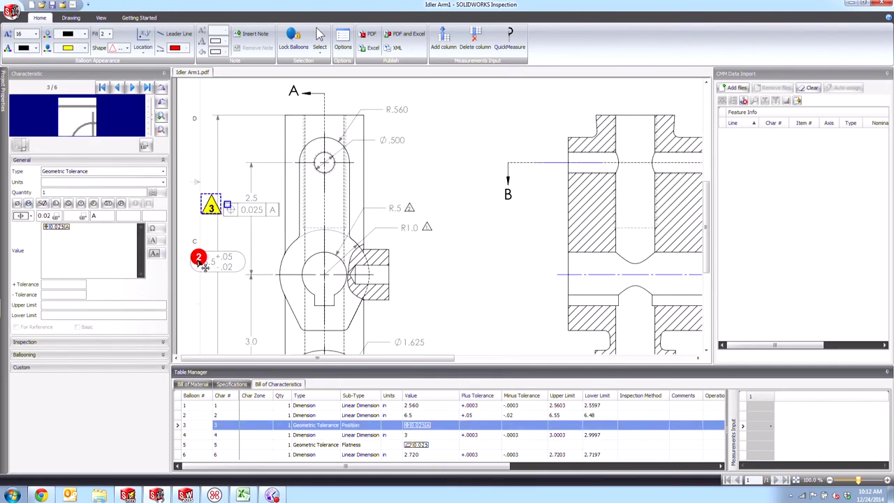
click(199, 257)
click(244, 304)
scroll(243, 259, down, 3)
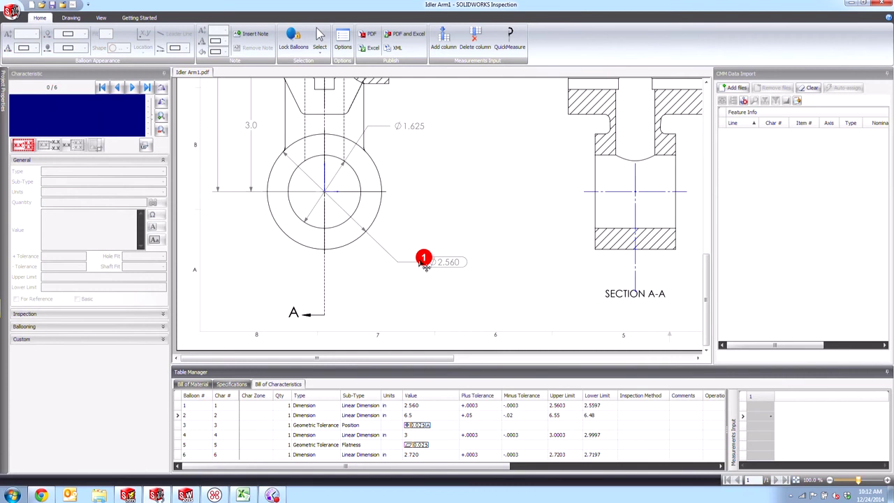
Move balloon 1 slightly up and left of its Ø2.560 dimension, then fit the sheet.
drag(423, 258, 411, 245)
click(489, 220)
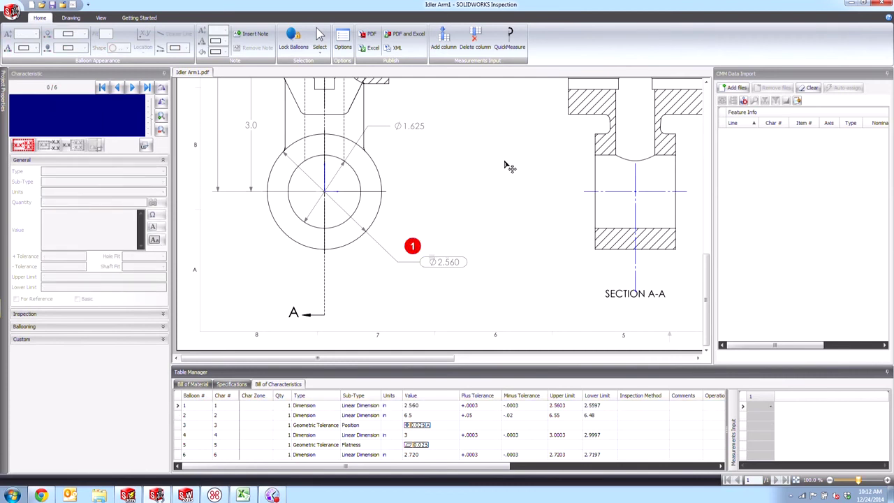
scroll(510, 167, up, 5)
click(796, 479)
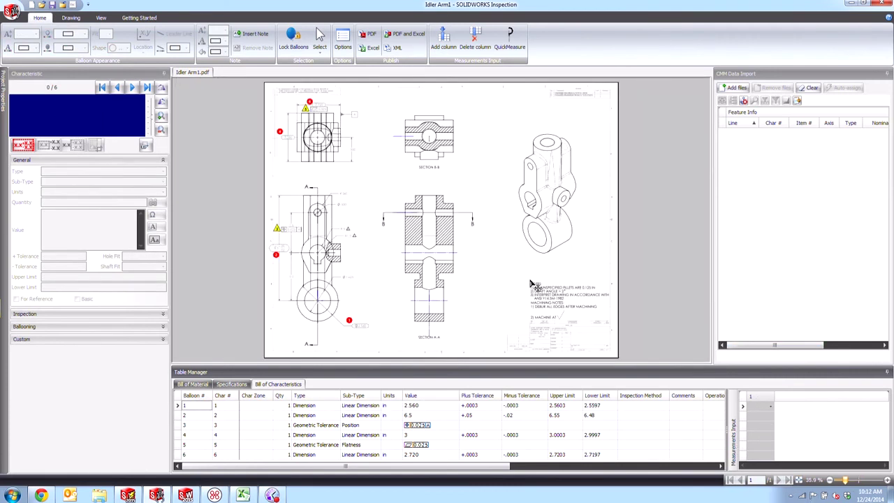